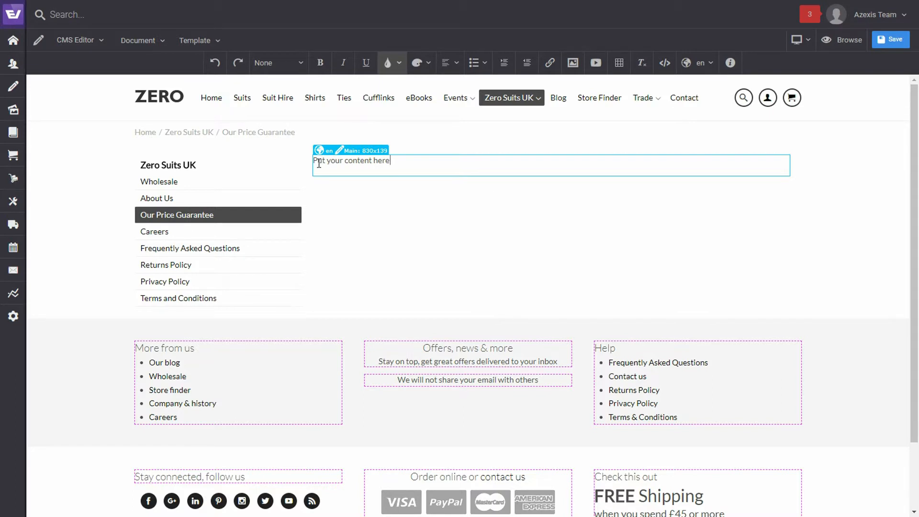
Step: Bring up meta.txt in Notepad, shrink its window to show the page behind, and copy all of its text
{"action": "left_click", "coordinate": [402, 164]}
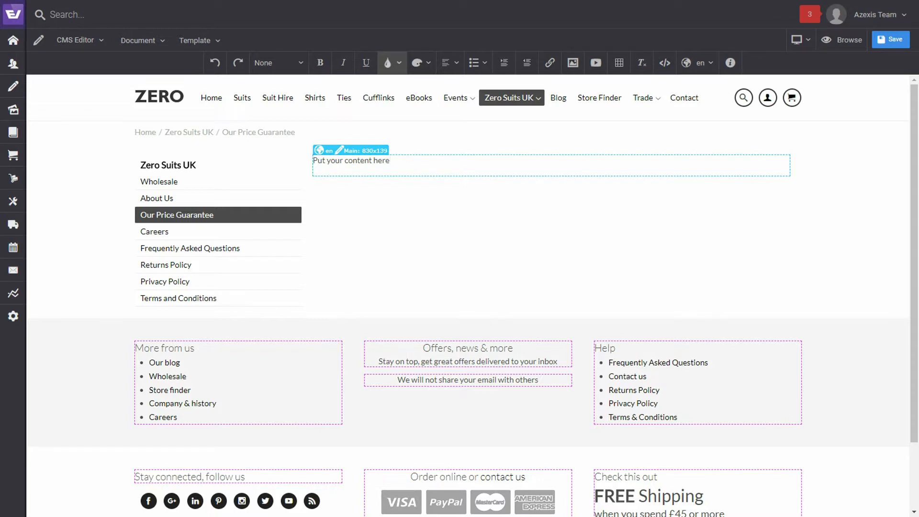
{"action": "left_click_drag", "start_coordinate": [918, 211], "coordinate": [330, 181]}
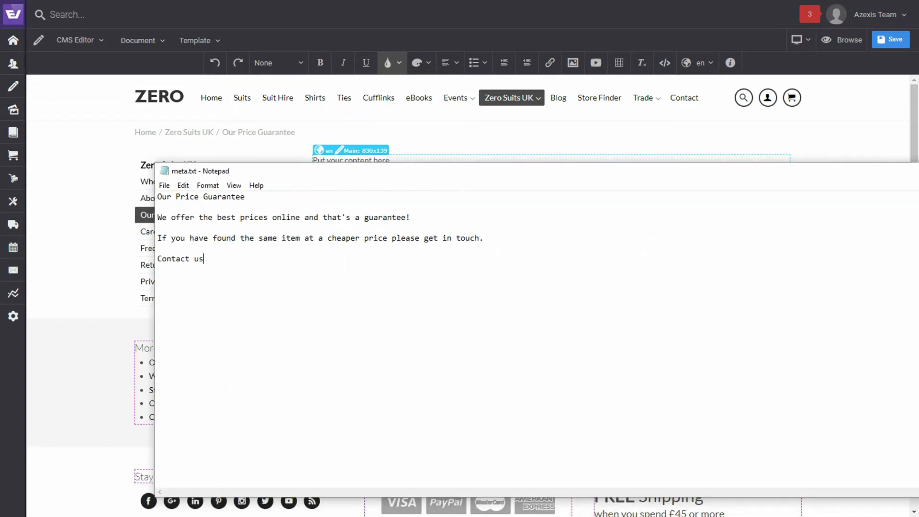
{"action": "left_click_drag", "start_coordinate": [915, 496], "coordinate": [517, 335]}
{"action": "left_click_drag", "start_coordinate": [391, 176], "coordinate": [441, 197]}
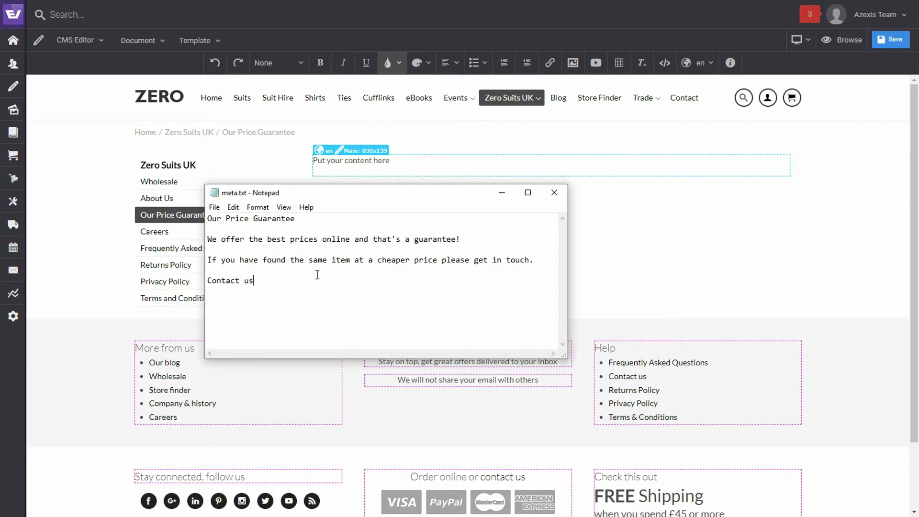
{"action": "left_click_drag", "start_coordinate": [275, 281], "coordinate": [208, 219]}
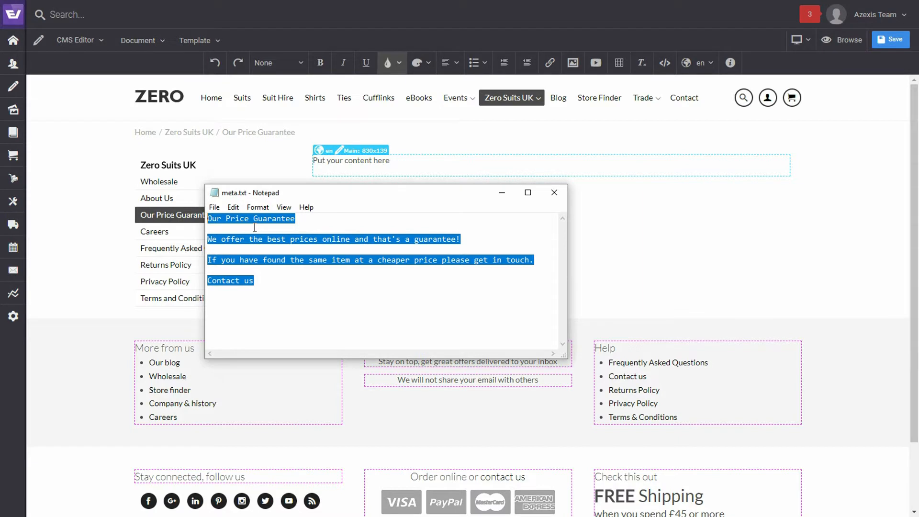
{"action": "left_click", "coordinate": [277, 273]}
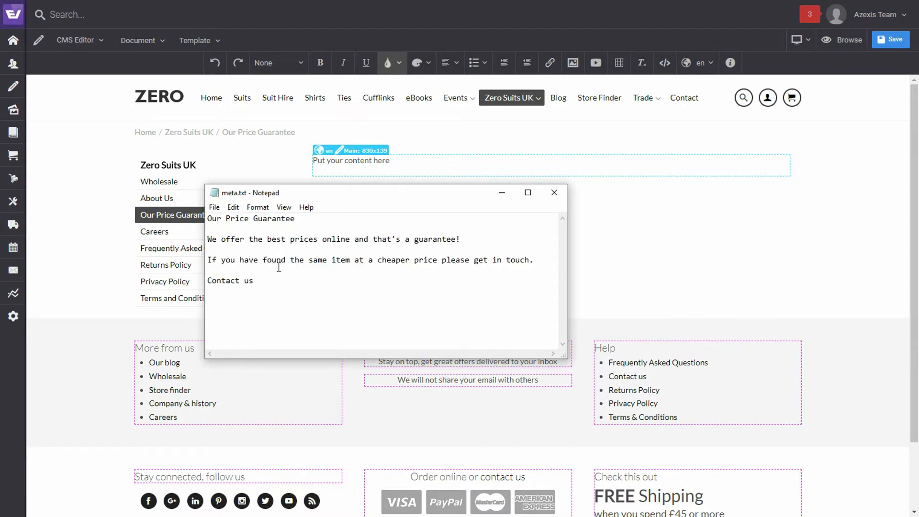
{"action": "key", "text": "ctrl+a"}
{"action": "key", "text": "ctrl+c"}
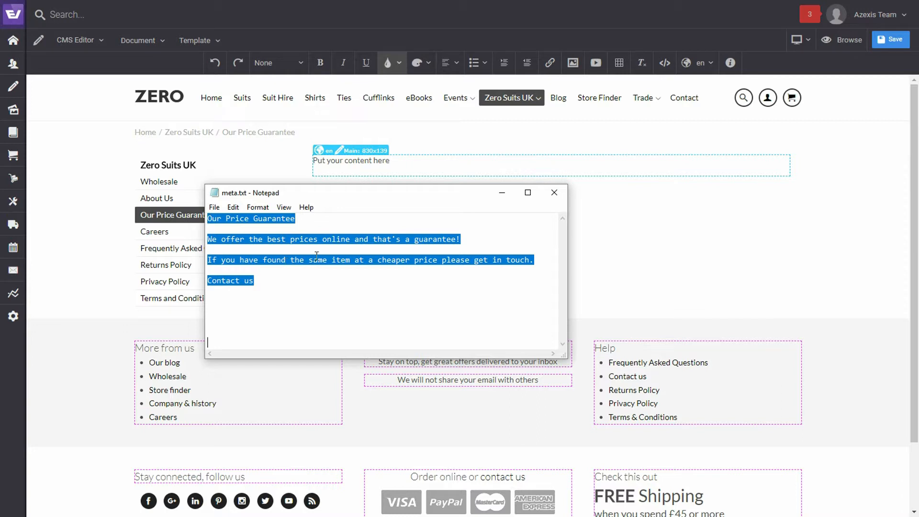
Step: Replace the "Put your content here" placeholder in the main content area with the copied text
{"action": "left_click", "coordinate": [521, 163]}
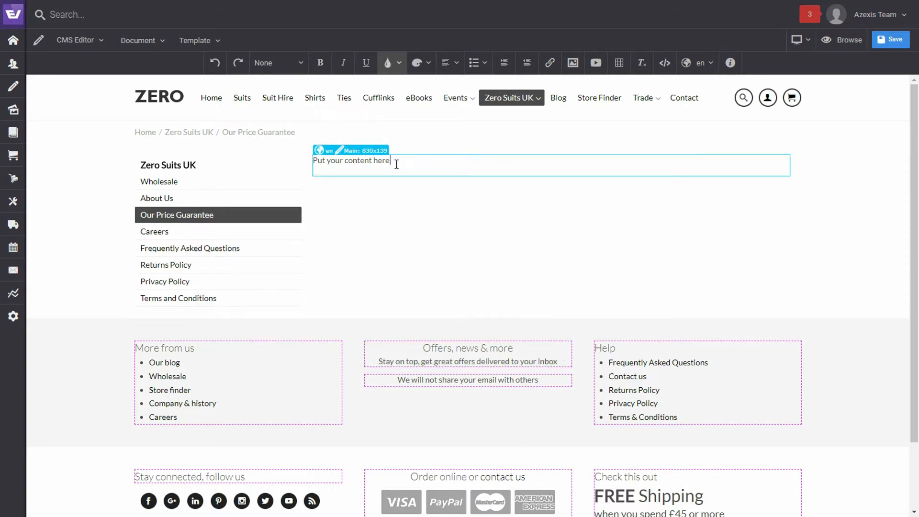
{"action": "triple_click", "coordinate": [411, 159]}
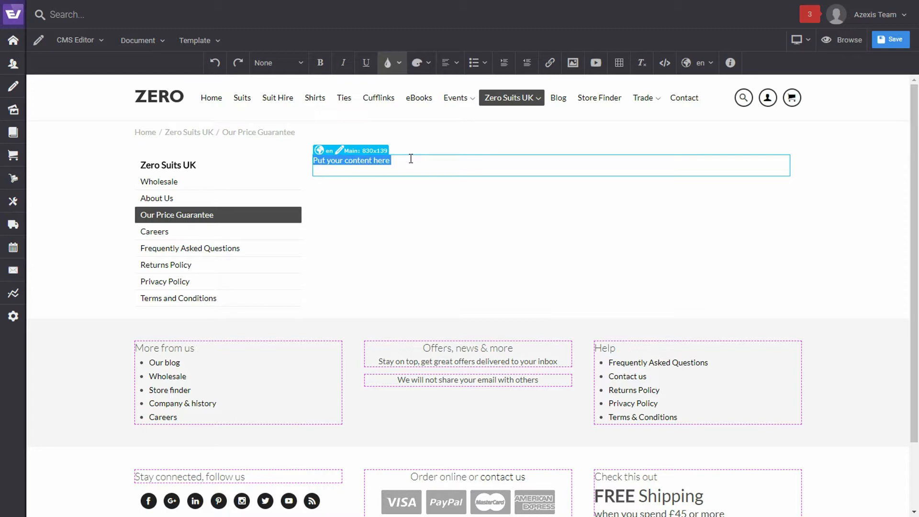
{"action": "key", "text": "ctrl+v"}
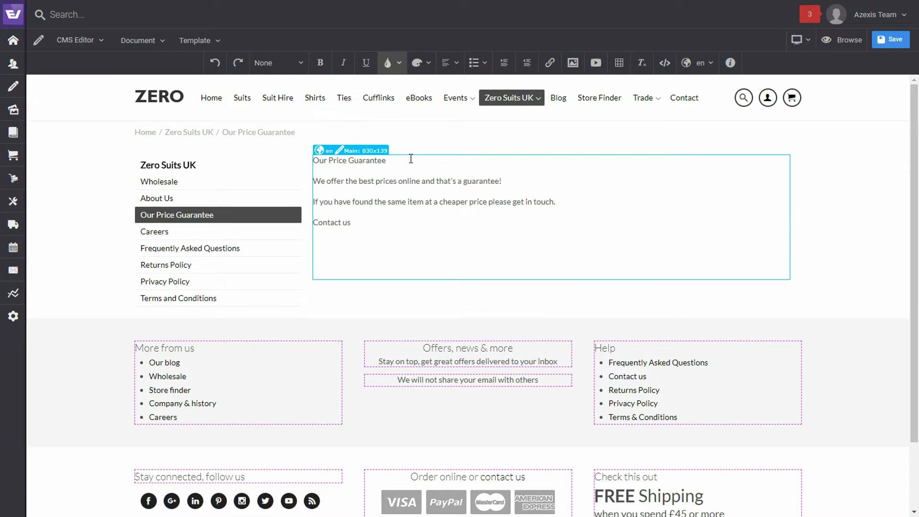
Step: Add six blank lines after "Contact us" in the main content area
{"action": "left_click", "coordinate": [374, 229]}
{"action": "left_click", "coordinate": [361, 224]}
{"action": "key", "text": "Return"}
{"action": "key", "text": "Return"}
{"action": "key", "text": "Return"}
{"action": "key", "text": "Return"}
{"action": "key", "text": "Return"}
{"action": "key", "text": "Return"}
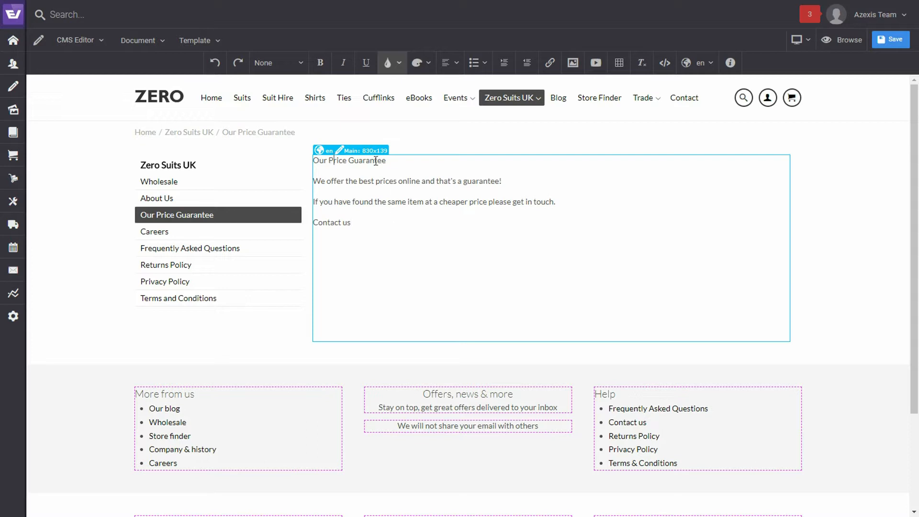
Step: Format the "Our Price Guarantee" line as Heading 1
{"action": "left_click_drag", "start_coordinate": [387, 160], "coordinate": [312, 160]}
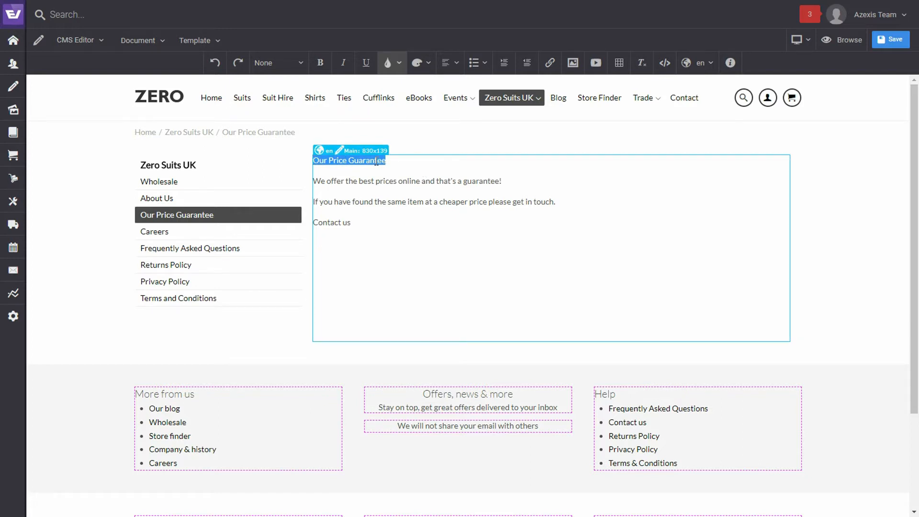
{"action": "left_click", "coordinate": [409, 163]}
{"action": "left_click_drag", "start_coordinate": [392, 159], "coordinate": [316, 161]}
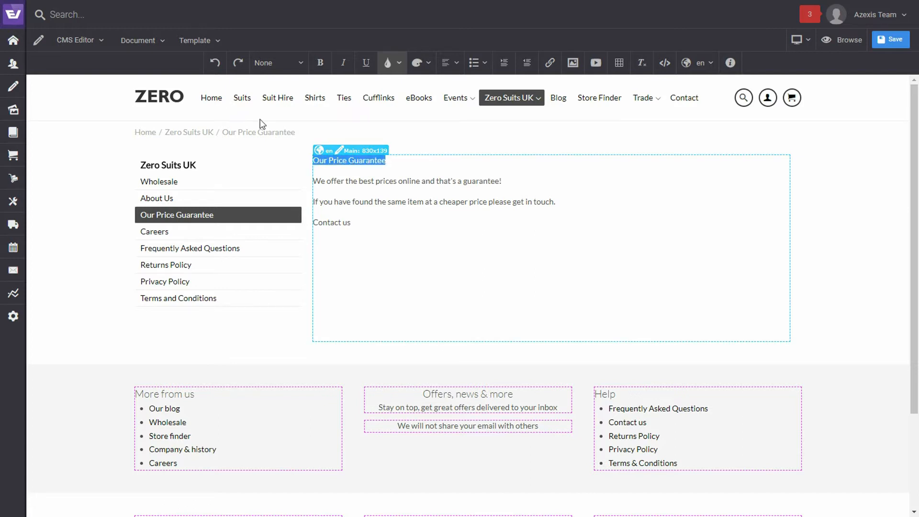
{"action": "left_click", "coordinate": [282, 69]}
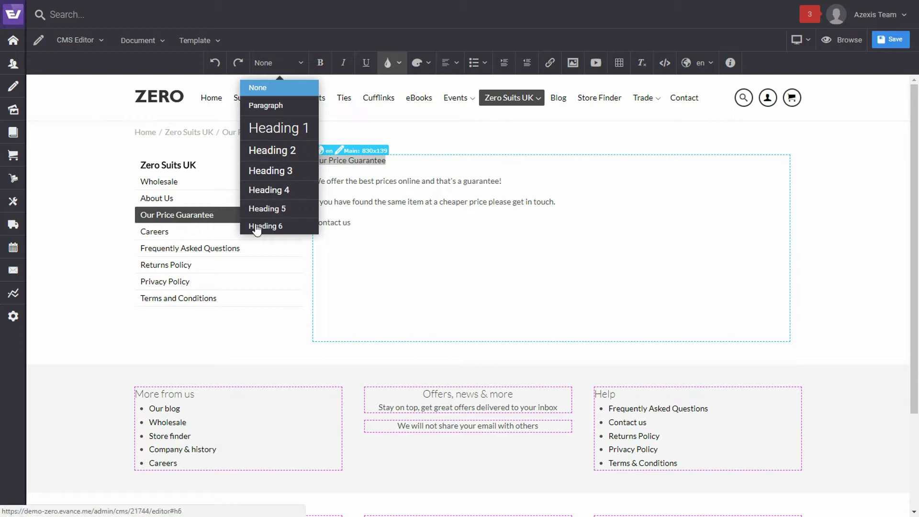
{"action": "left_click", "coordinate": [280, 136]}
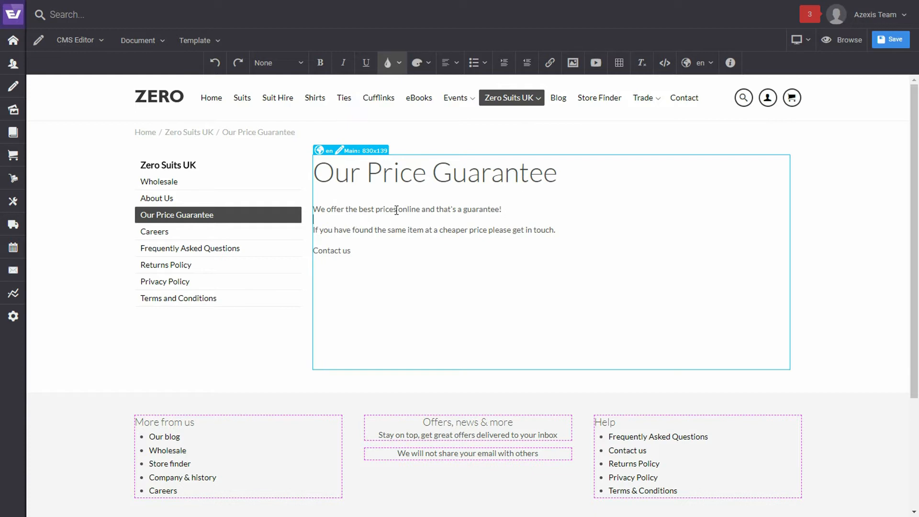
Step: Make the words "best prices" bold in the sentence below the heading
{"action": "left_click_drag", "start_coordinate": [397, 210], "coordinate": [360, 206]}
{"action": "left_click", "coordinate": [321, 63]}
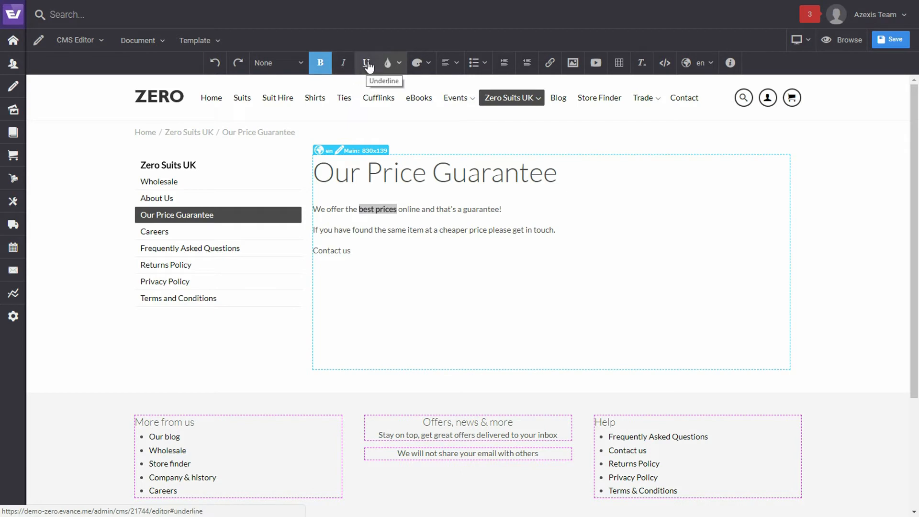
{"action": "left_click", "coordinate": [428, 210]}
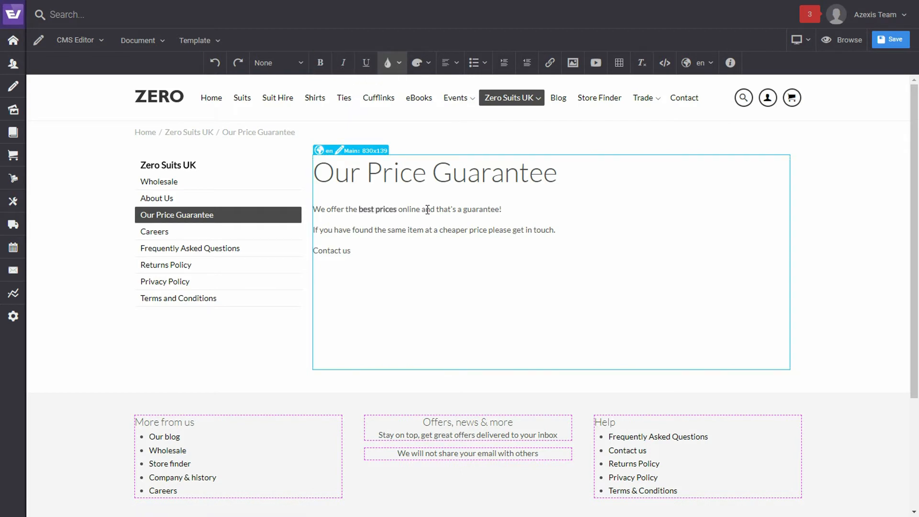
{"action": "left_click", "coordinate": [398, 62]}
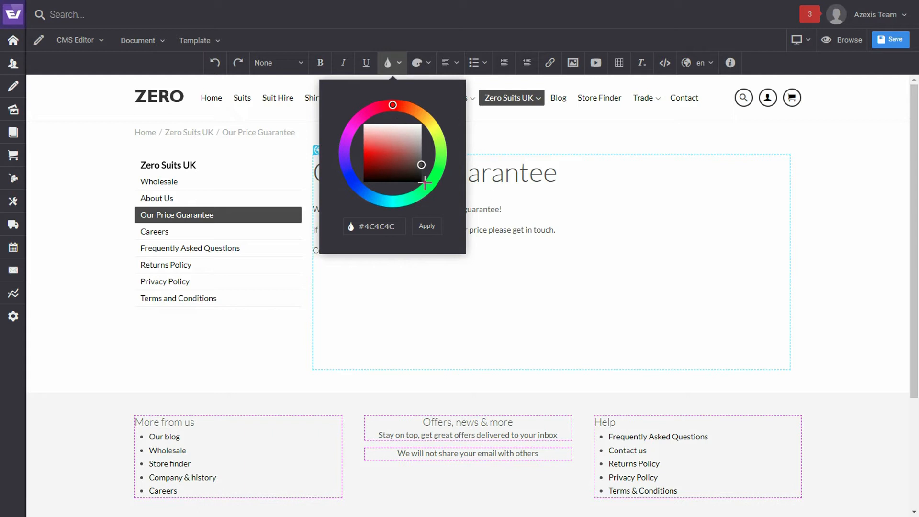
{"action": "left_click", "coordinate": [393, 60]}
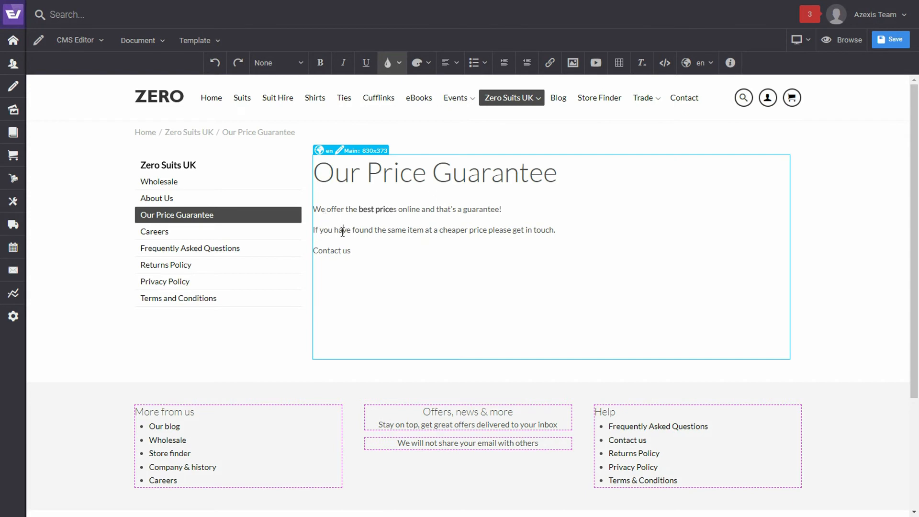
Step: Apply the Paragraph format separately to the "We offer the best prices" line, the "If you have found" line and "Contact us"
{"action": "left_click_drag", "start_coordinate": [509, 209], "coordinate": [314, 213]}
{"action": "left_click", "coordinate": [292, 62]}
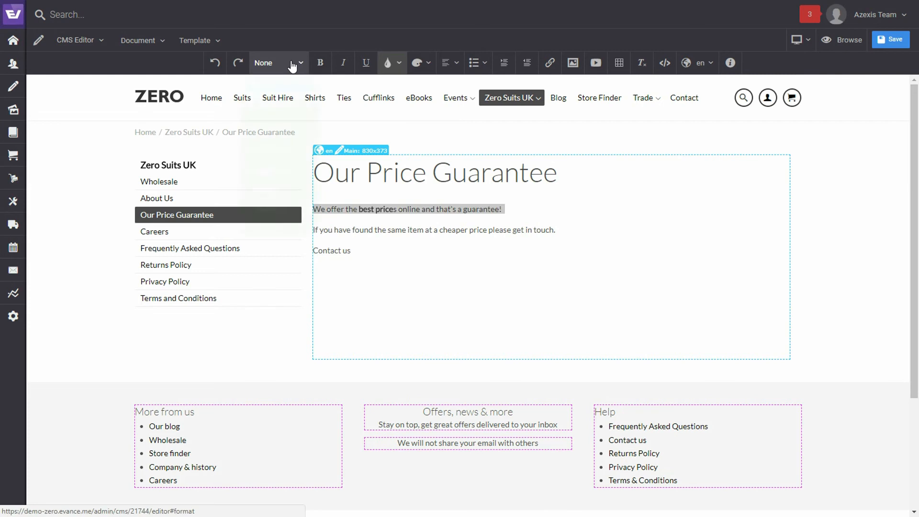
{"action": "left_click", "coordinate": [268, 103]}
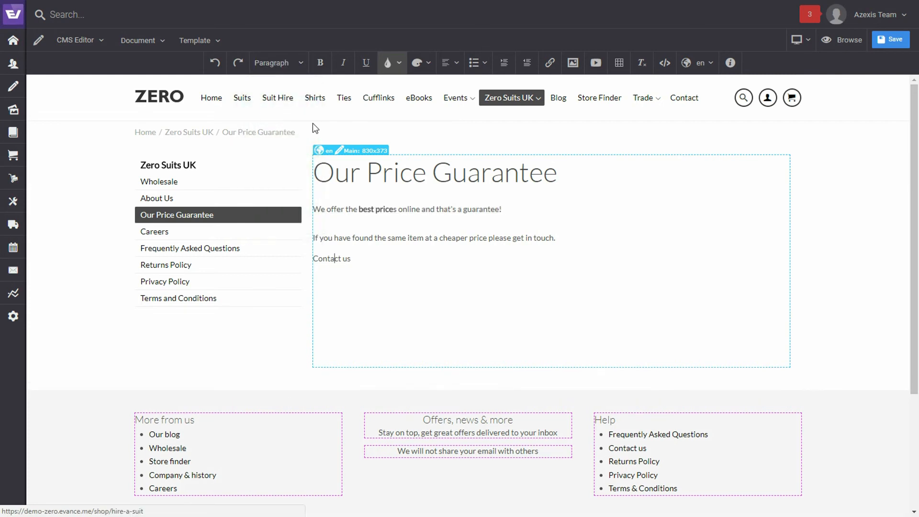
{"action": "left_click_drag", "start_coordinate": [559, 238], "coordinate": [301, 239]}
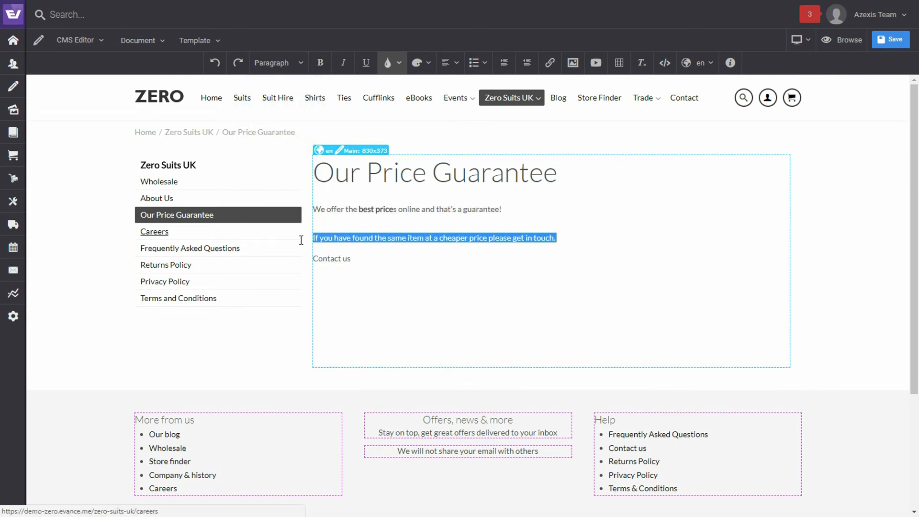
{"action": "left_click", "coordinate": [281, 63]}
{"action": "left_click", "coordinate": [266, 106]}
{"action": "left_click_drag", "start_coordinate": [355, 266], "coordinate": [307, 267]}
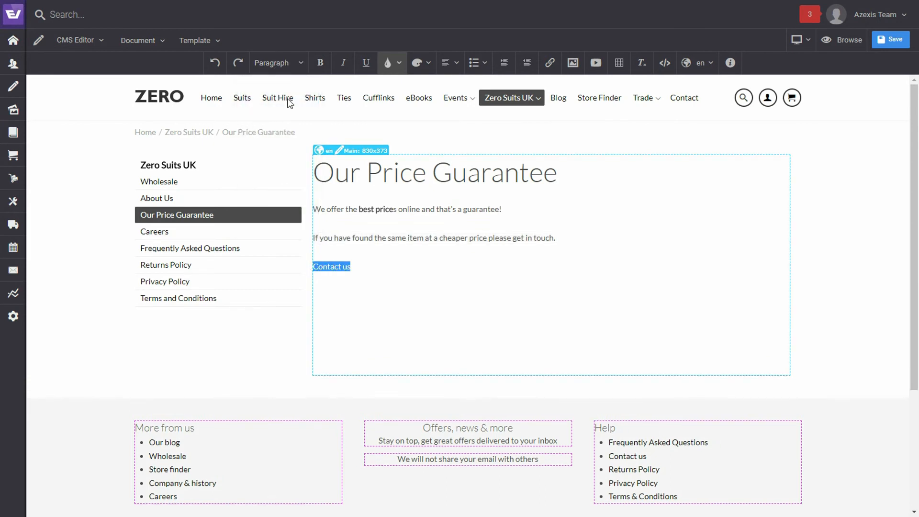
{"action": "left_click", "coordinate": [281, 63]}
{"action": "left_click", "coordinate": [269, 105]}
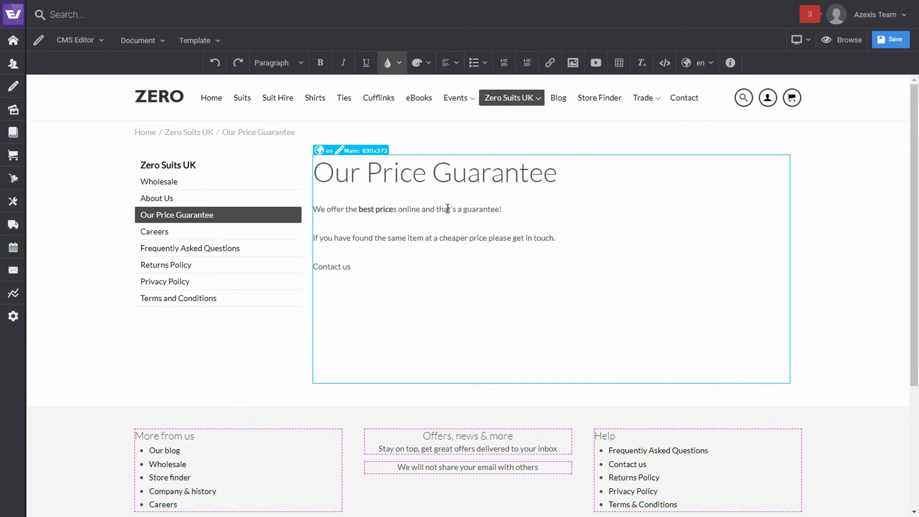
Step: Try the Large and Larger theme styles on the "We offer the best prices" paragraph and keep Large
{"action": "left_click", "coordinate": [429, 67]}
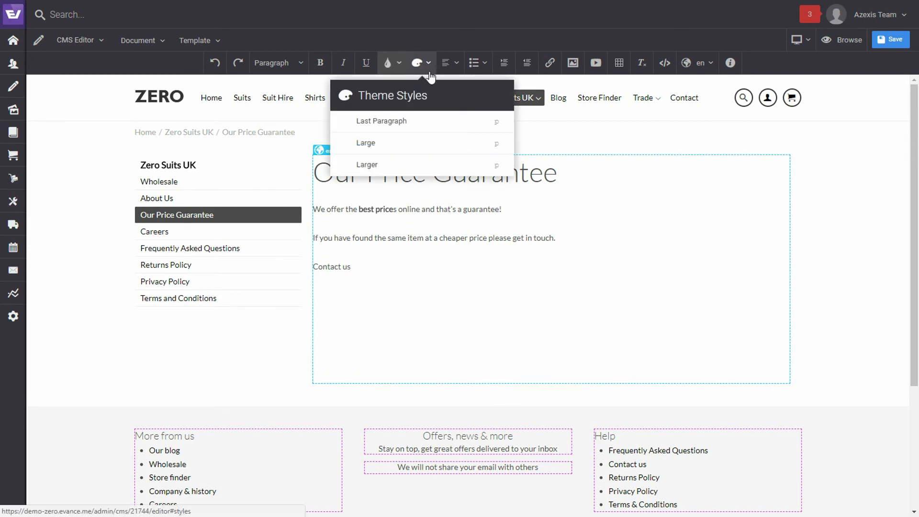
{"action": "left_click", "coordinate": [351, 144]}
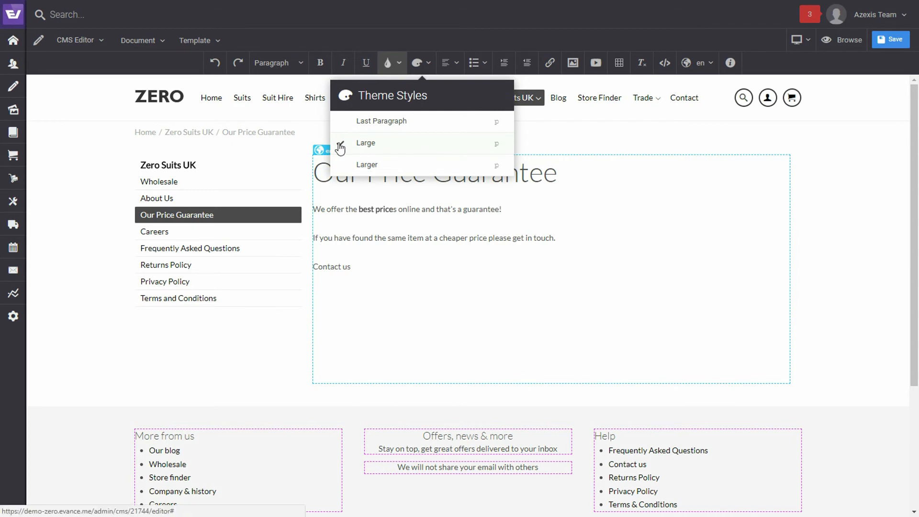
{"action": "left_click", "coordinate": [339, 144]}
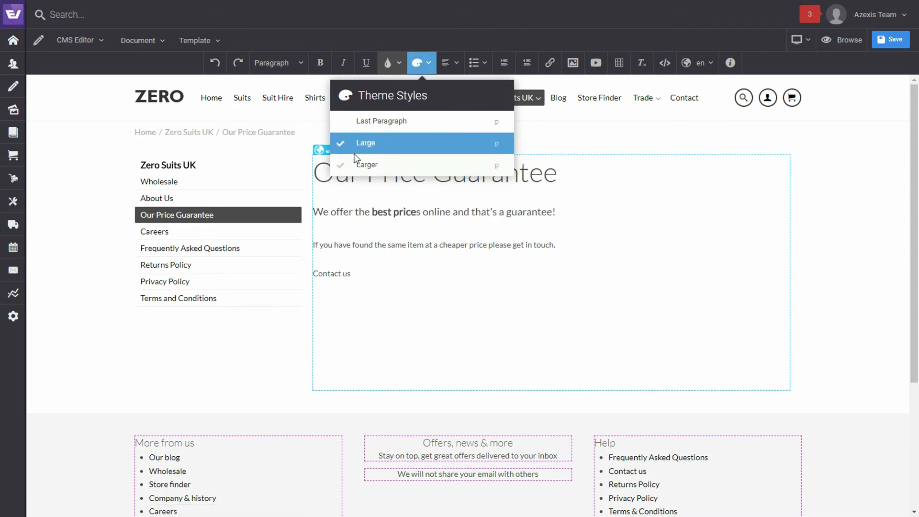
{"action": "left_click", "coordinate": [340, 150]}
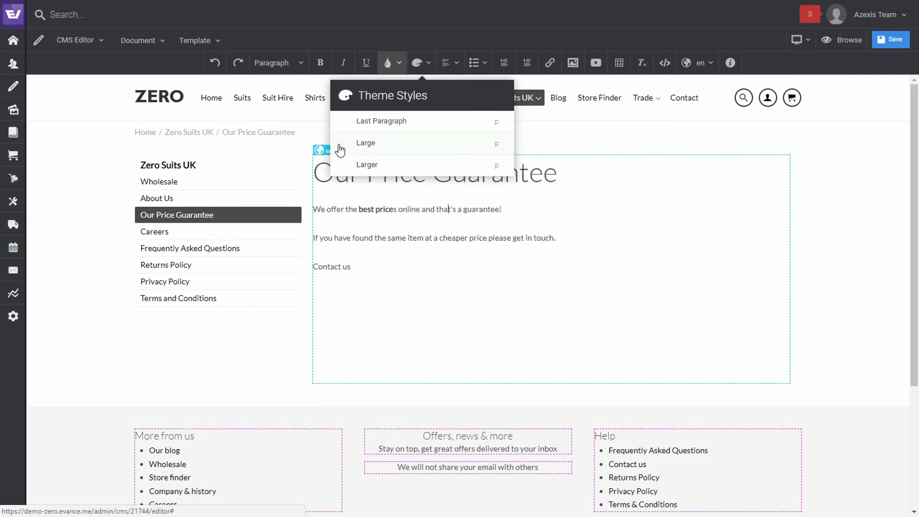
{"action": "left_click", "coordinate": [343, 169]}
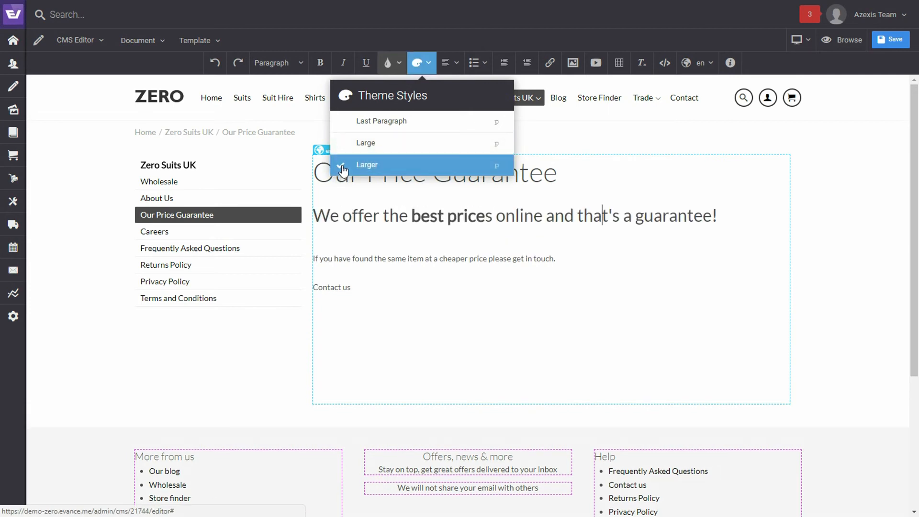
{"action": "left_click", "coordinate": [343, 167]}
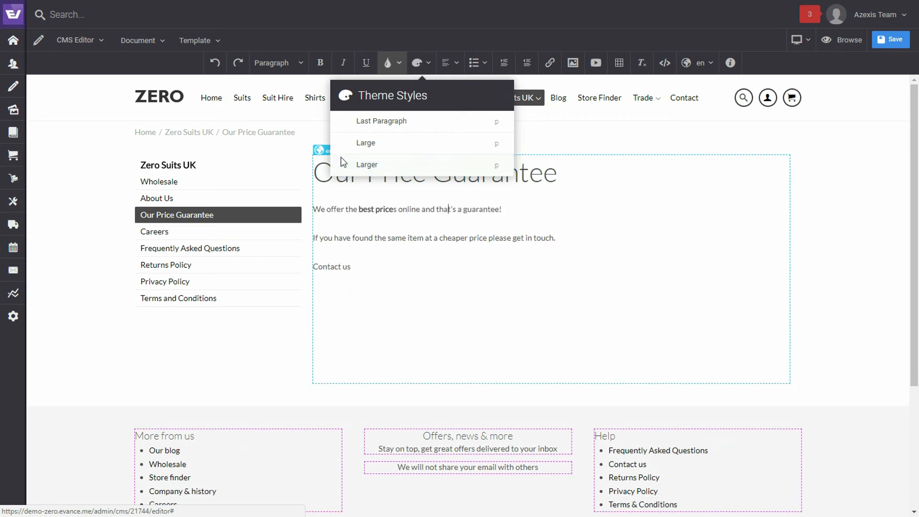
{"action": "left_click", "coordinate": [341, 143]}
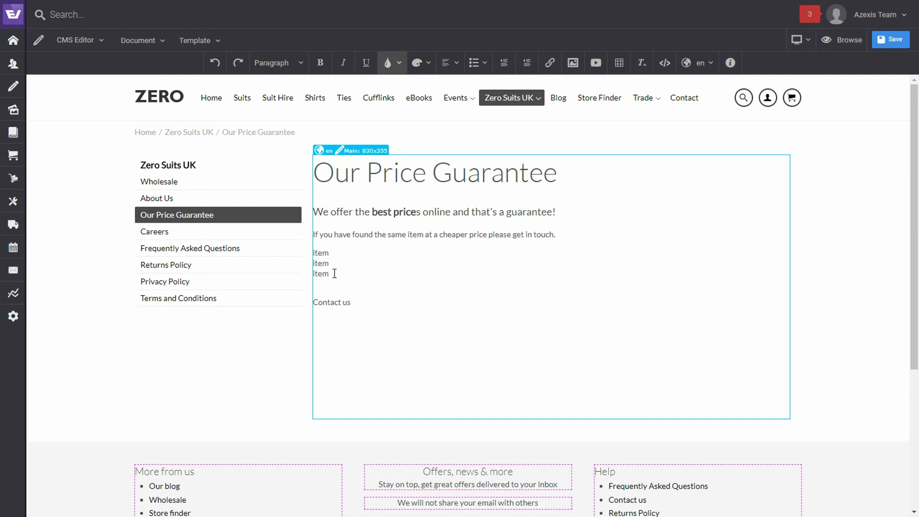
Step: Turn the three "item" lines above "Contact us" into a bulleted list
{"action": "left_click_drag", "start_coordinate": [329, 271], "coordinate": [310, 261]}
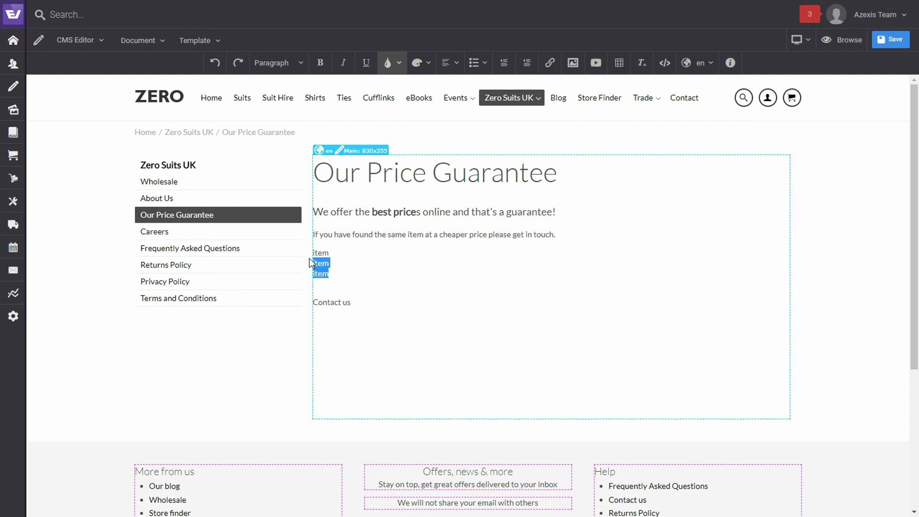
{"action": "left_click", "coordinate": [479, 69]}
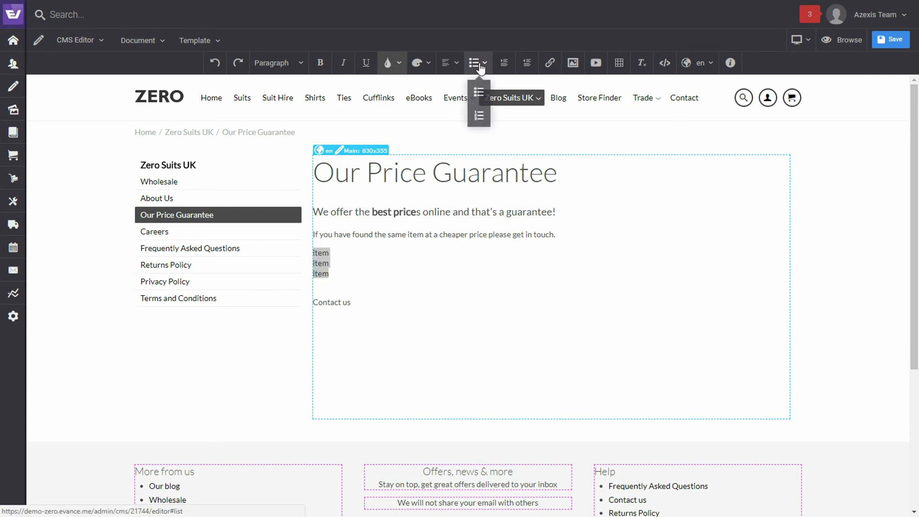
{"action": "left_click", "coordinate": [479, 94]}
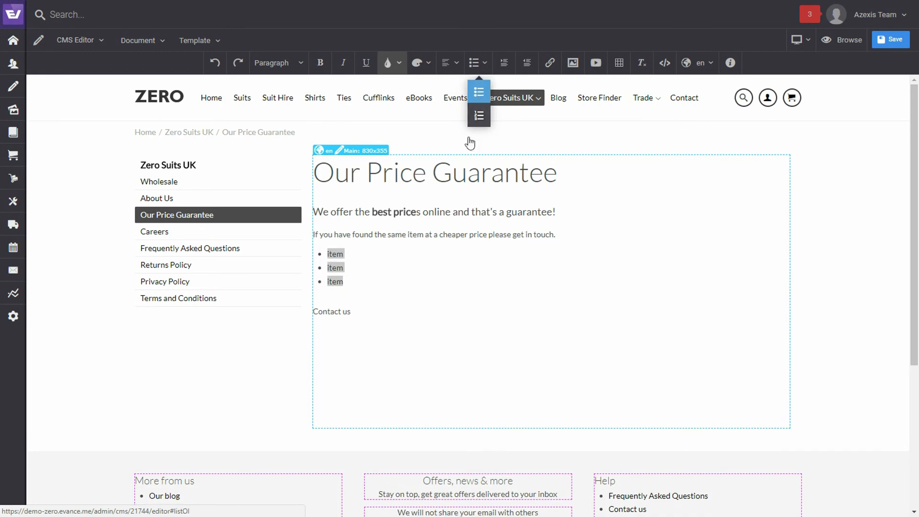
{"action": "left_click", "coordinate": [378, 271]}
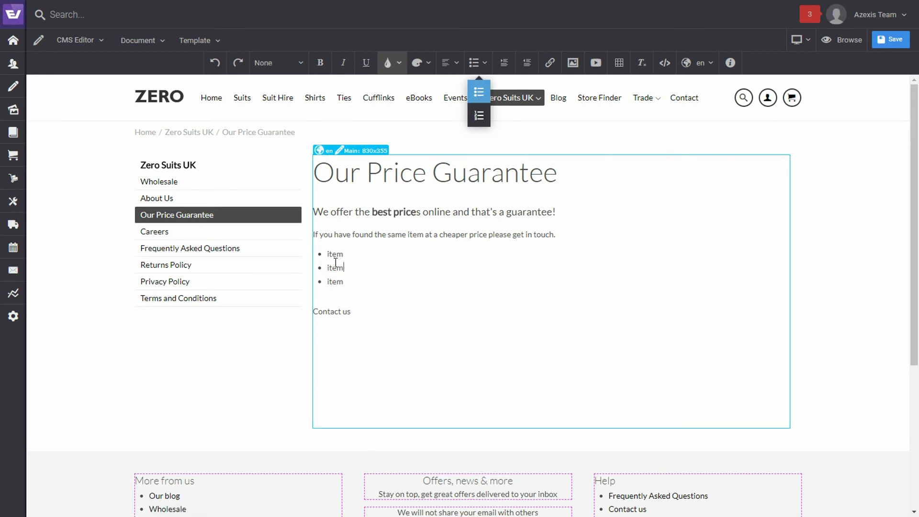
Step: Convert the three "item" entries into a numbered list
{"action": "left_click_drag", "start_coordinate": [356, 283], "coordinate": [321, 254]}
{"action": "left_click", "coordinate": [481, 120]}
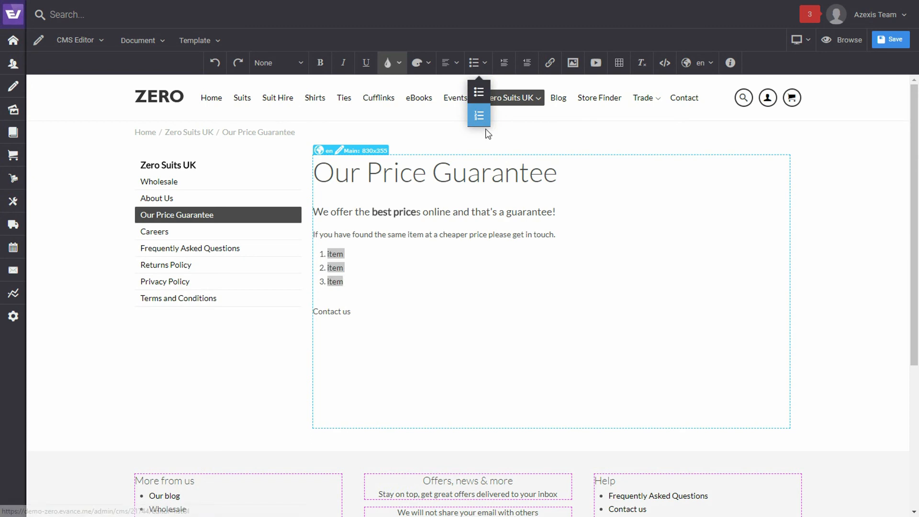
Step: Remove the three-item numbered list above "Contact us"
{"action": "left_click", "coordinate": [398, 273]}
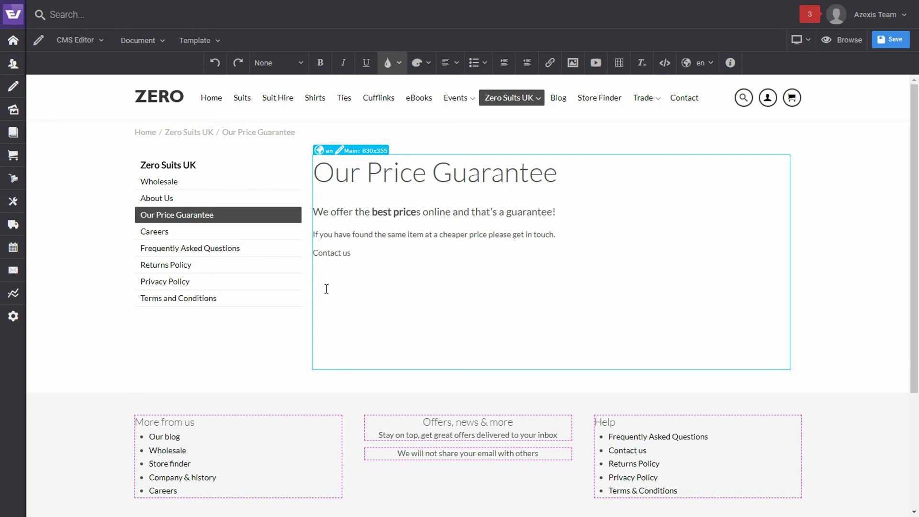
Step: Try centre, right and justified alignment on all the text in the main content block, ending with left alignment
{"action": "left_click_drag", "start_coordinate": [321, 285], "coordinate": [303, 178]}
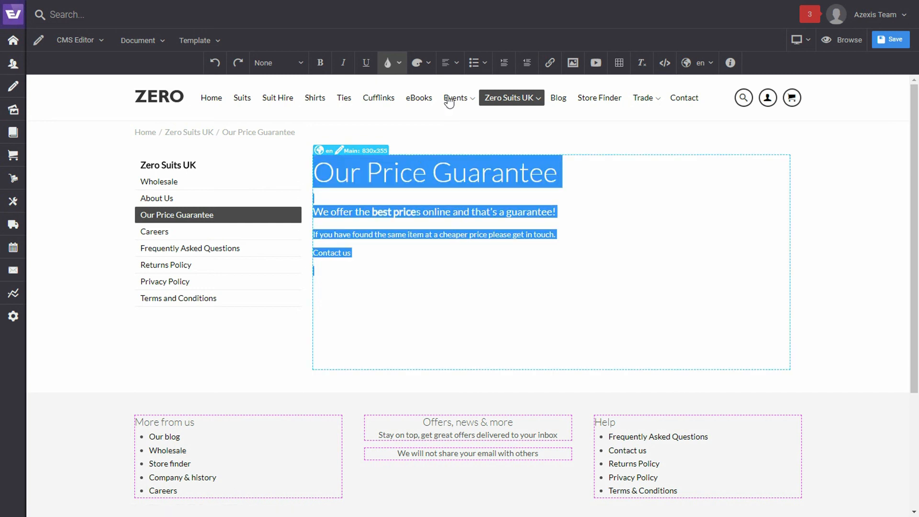
{"action": "left_click", "coordinate": [455, 66]}
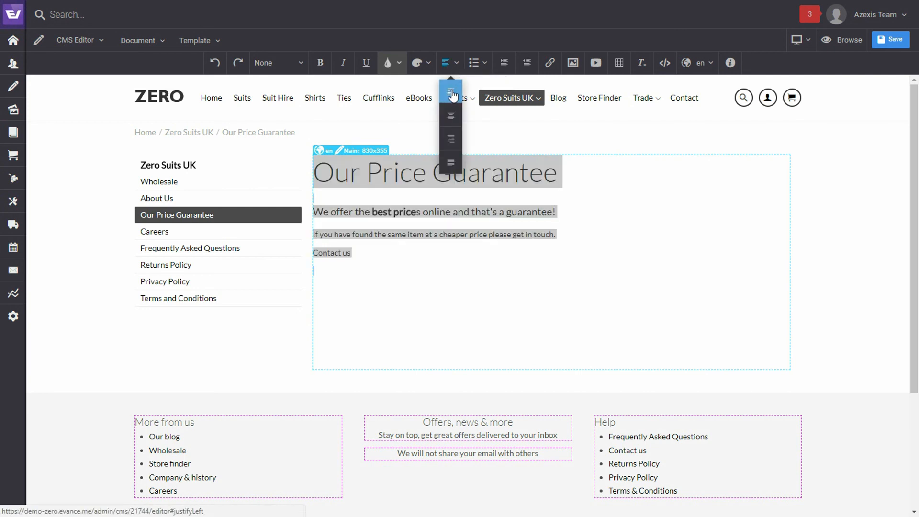
{"action": "left_click", "coordinate": [452, 122]}
{"action": "left_click", "coordinate": [454, 71]}
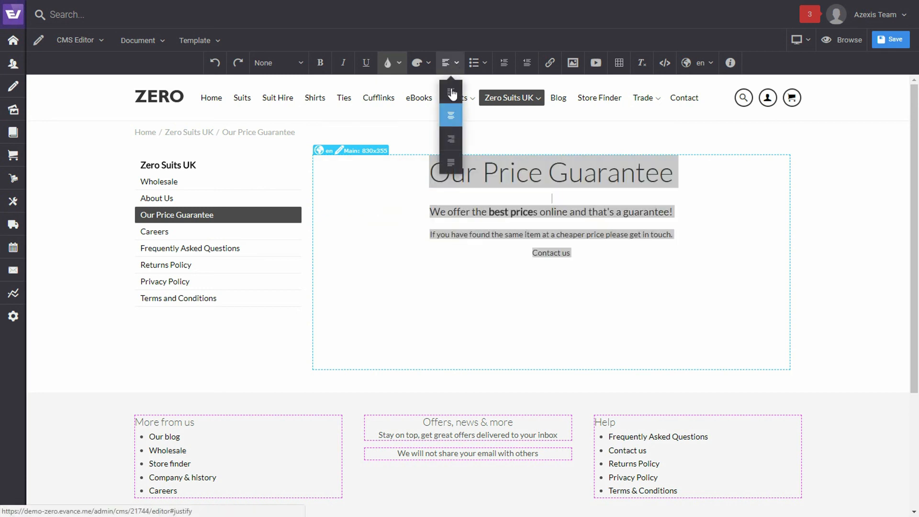
{"action": "left_click", "coordinate": [452, 138]}
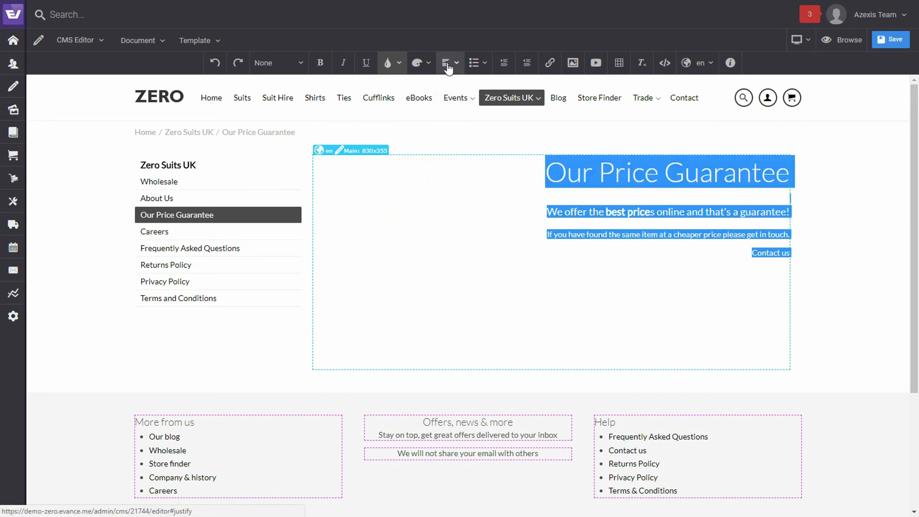
{"action": "left_click", "coordinate": [449, 68]}
{"action": "left_click", "coordinate": [453, 160]}
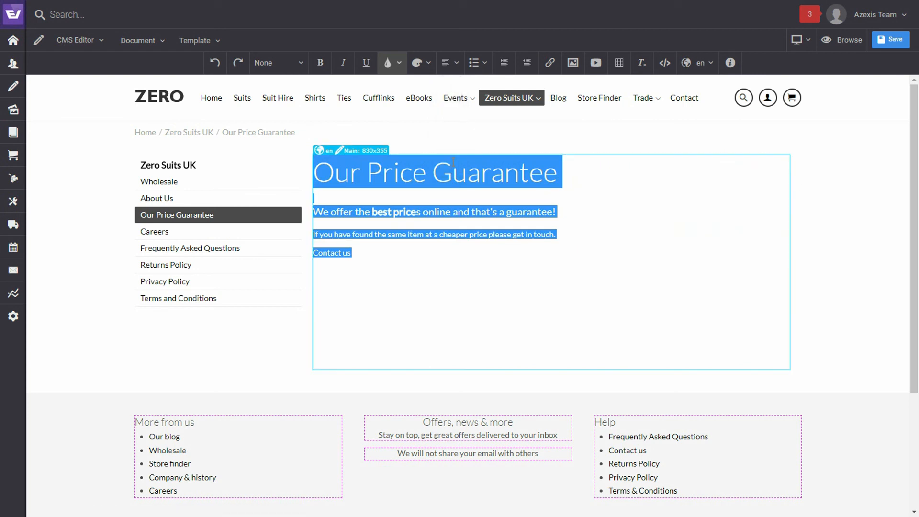
{"action": "left_click", "coordinate": [448, 64]}
{"action": "left_click", "coordinate": [452, 95]}
Step: Indent all the main content text by two levels, outdent it by two levels and clear the text selection
{"action": "left_click", "coordinate": [504, 63]}
{"action": "left_click", "coordinate": [505, 64]}
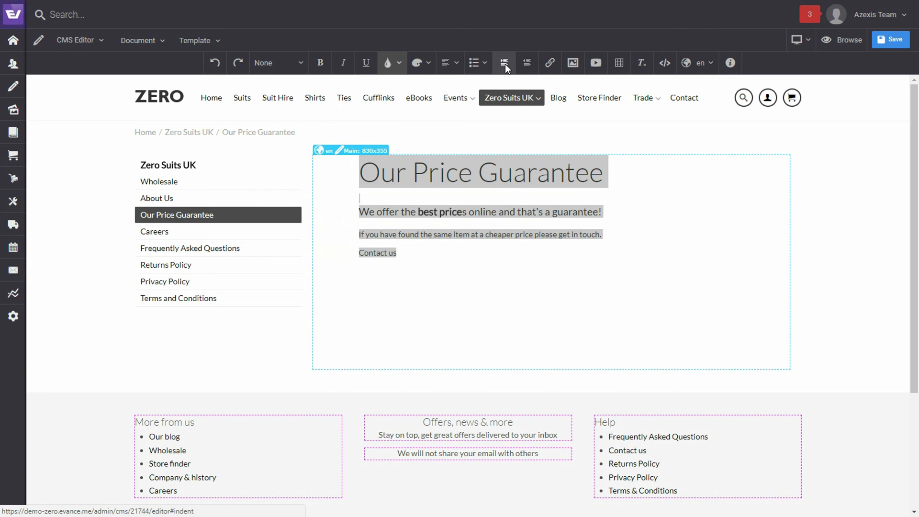
{"action": "left_click", "coordinate": [528, 64]}
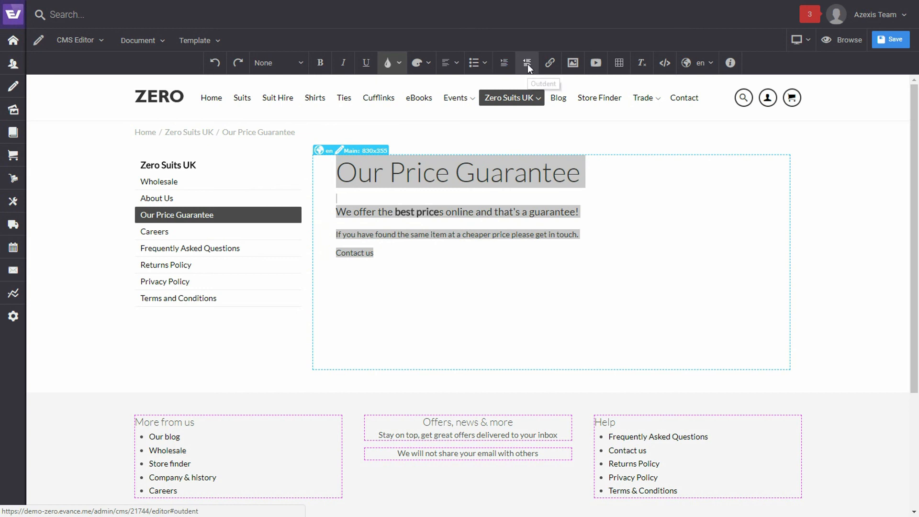
{"action": "left_click", "coordinate": [528, 64]}
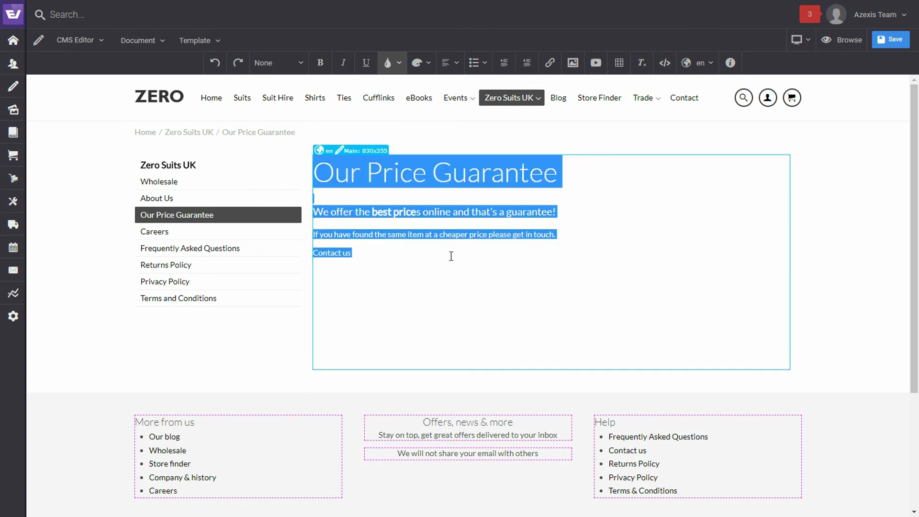
{"action": "left_click", "coordinate": [451, 256]}
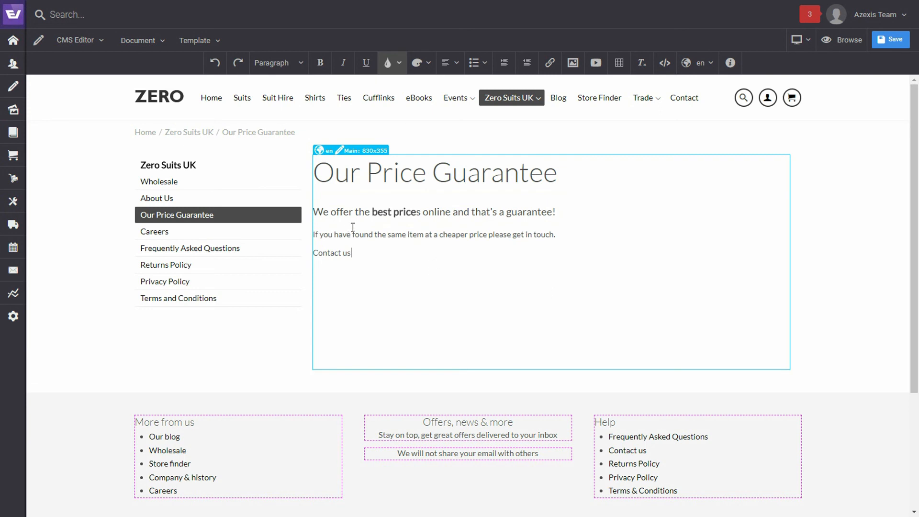